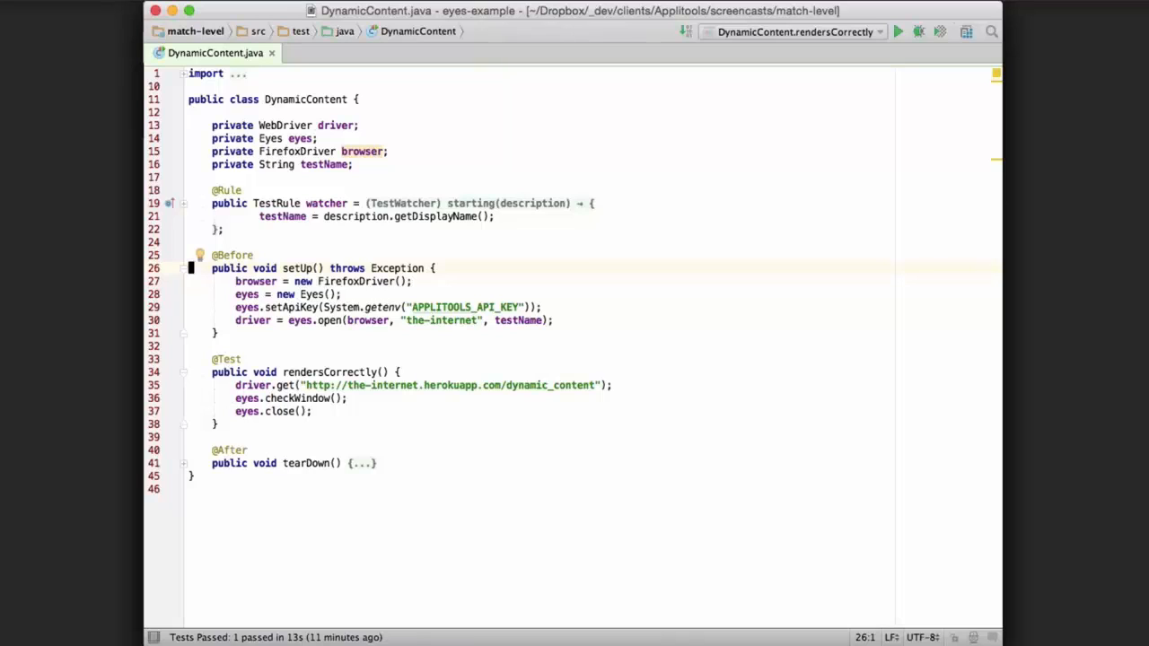
- Move the caret down through setUp to the eyes.setApiKey line
{"action": "key", "text": "alt+Up"}
{"action": "key", "text": "alt+Up"}
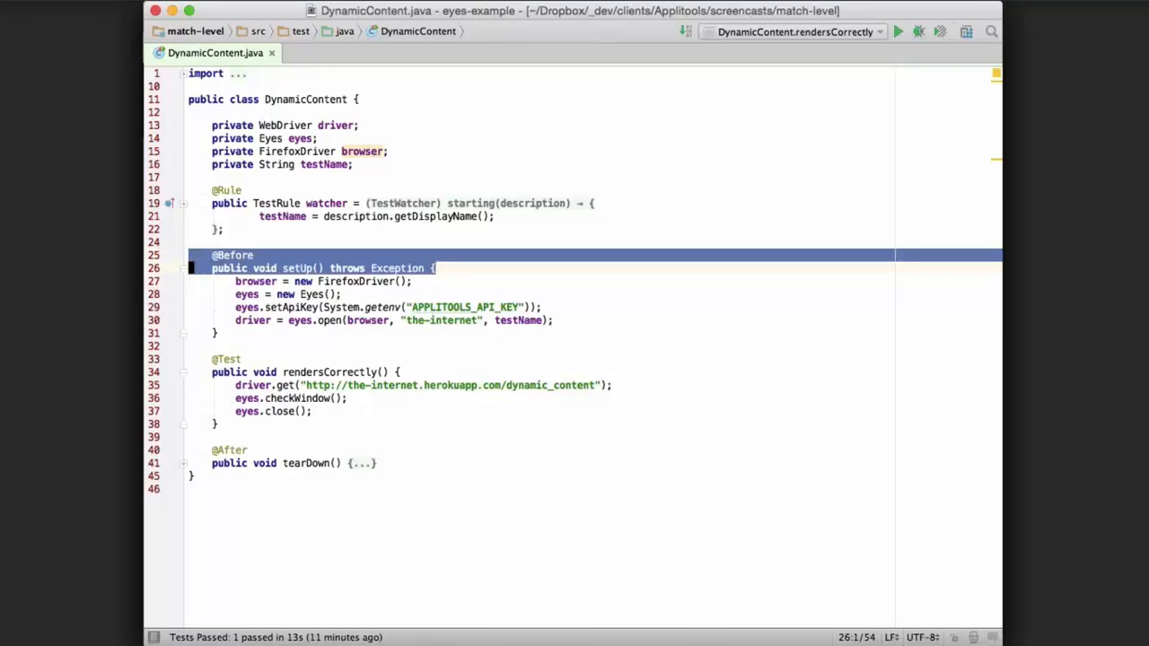
{"action": "key", "text": "Escape"}
{"action": "key", "text": "Down"}
{"action": "key", "text": "Down"}
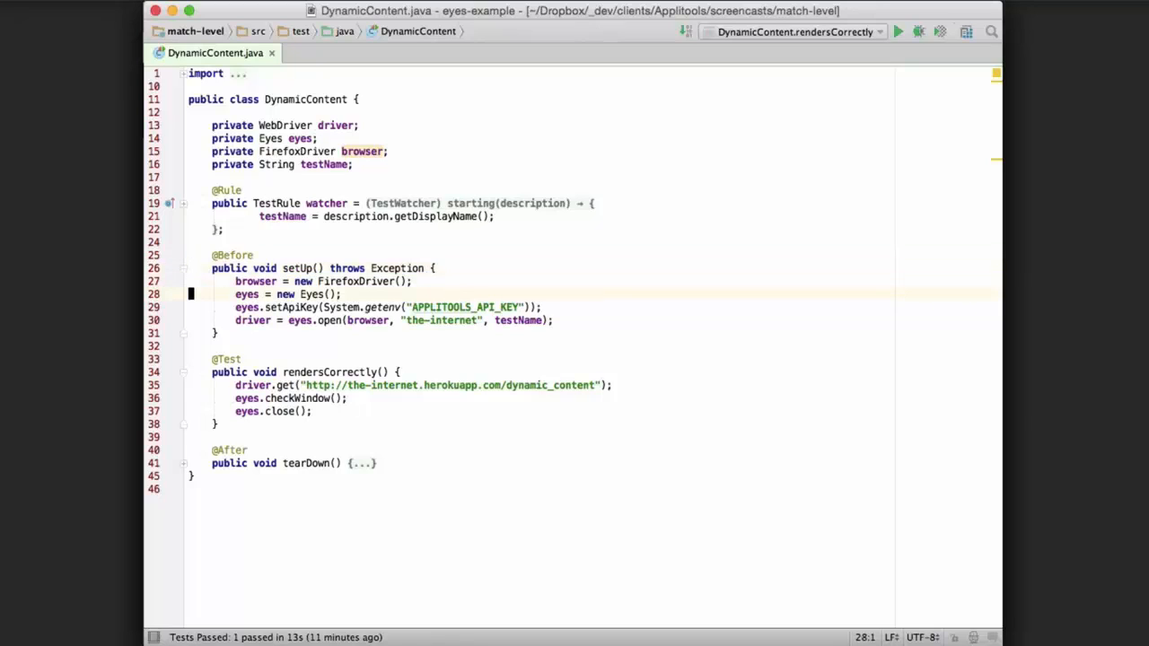
{"action": "key", "text": "Down"}
- Insert eyes.setMatchLevel on a new line after the setApiKey call
{"action": "key", "text": "shift+Return"}
{"action": "type", "text": "e"}
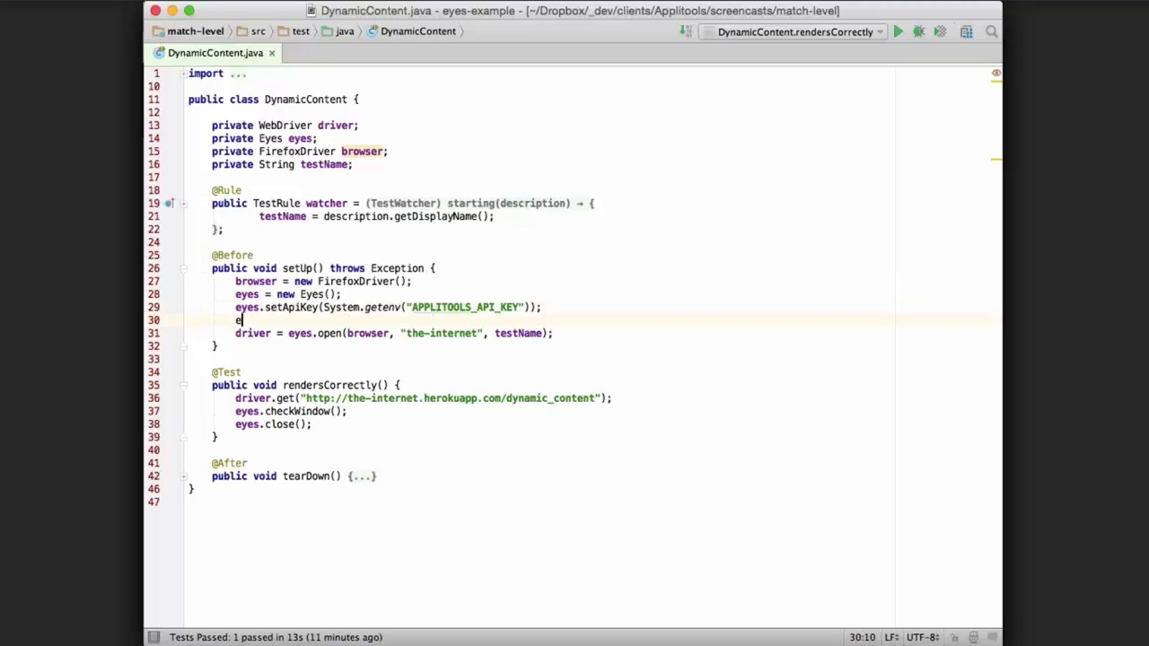
{"action": "type", "text": "yes.set"}
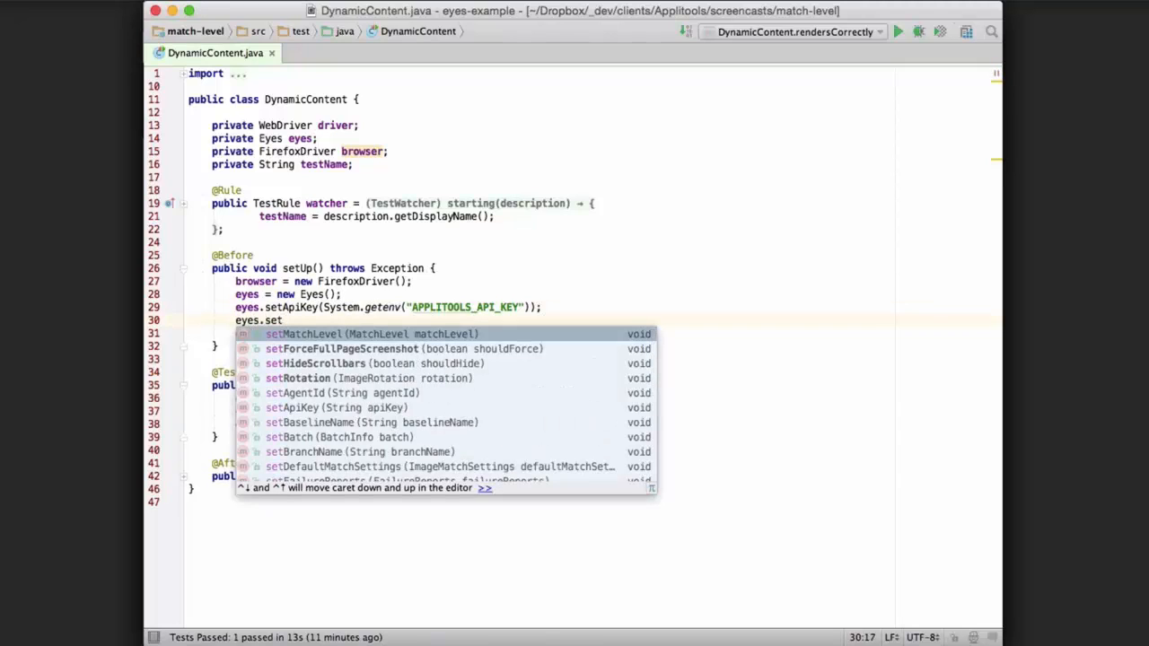
{"action": "key", "text": "Return"}
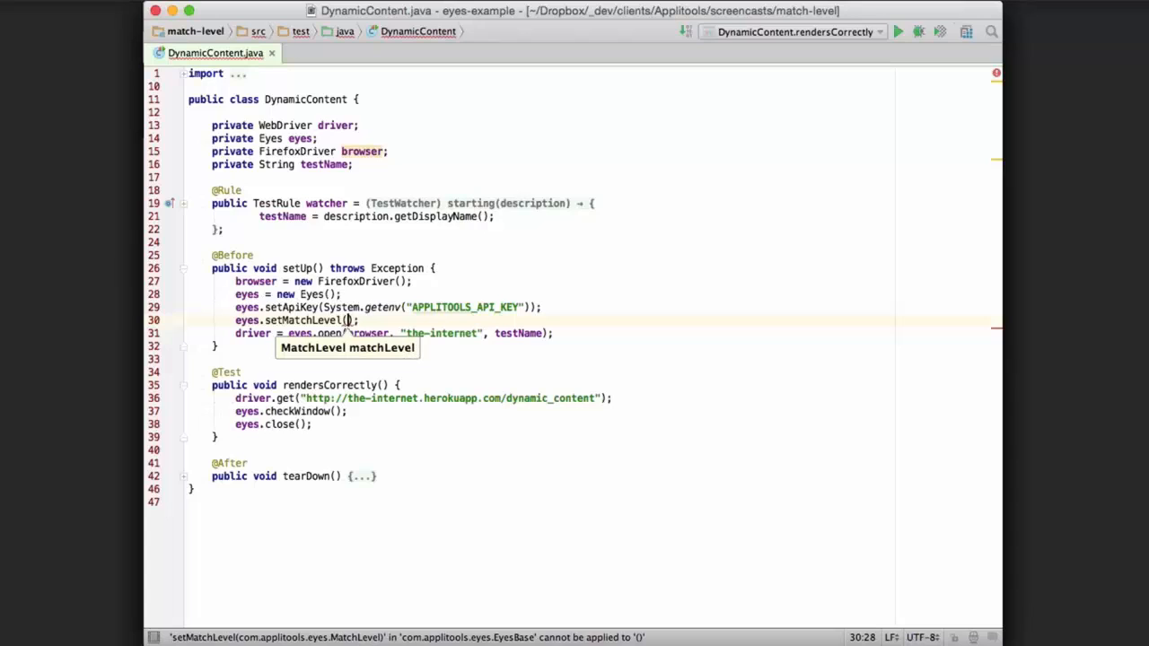
{"action": "type", "text": "MatchLe"}
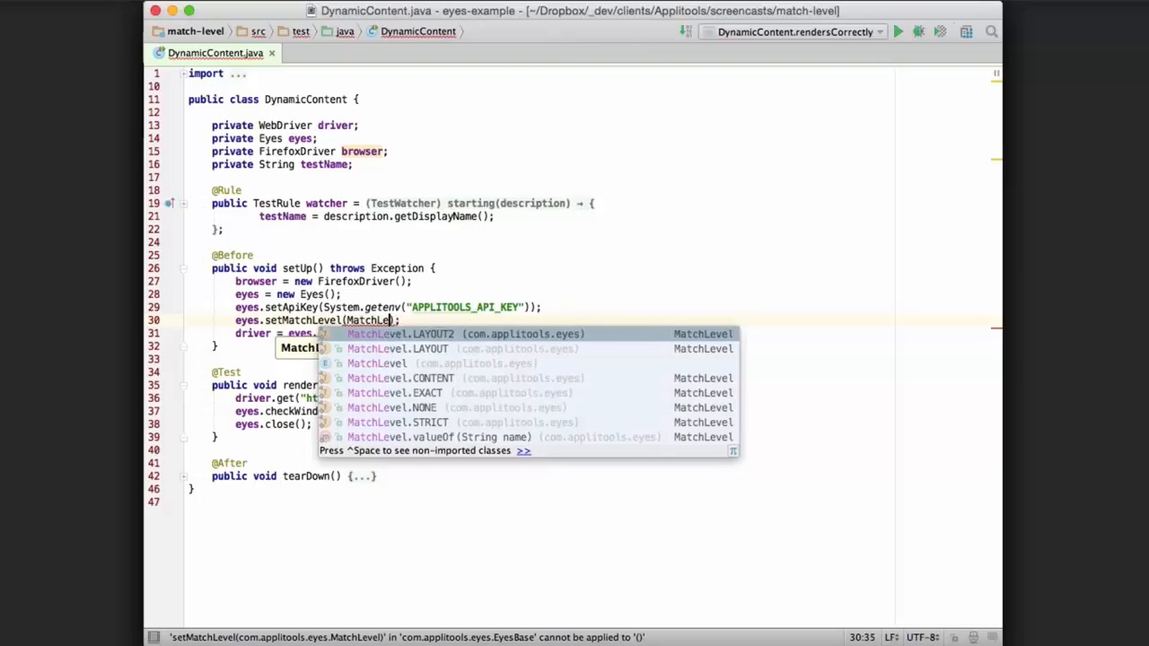
{"action": "type", "text": "vel."}
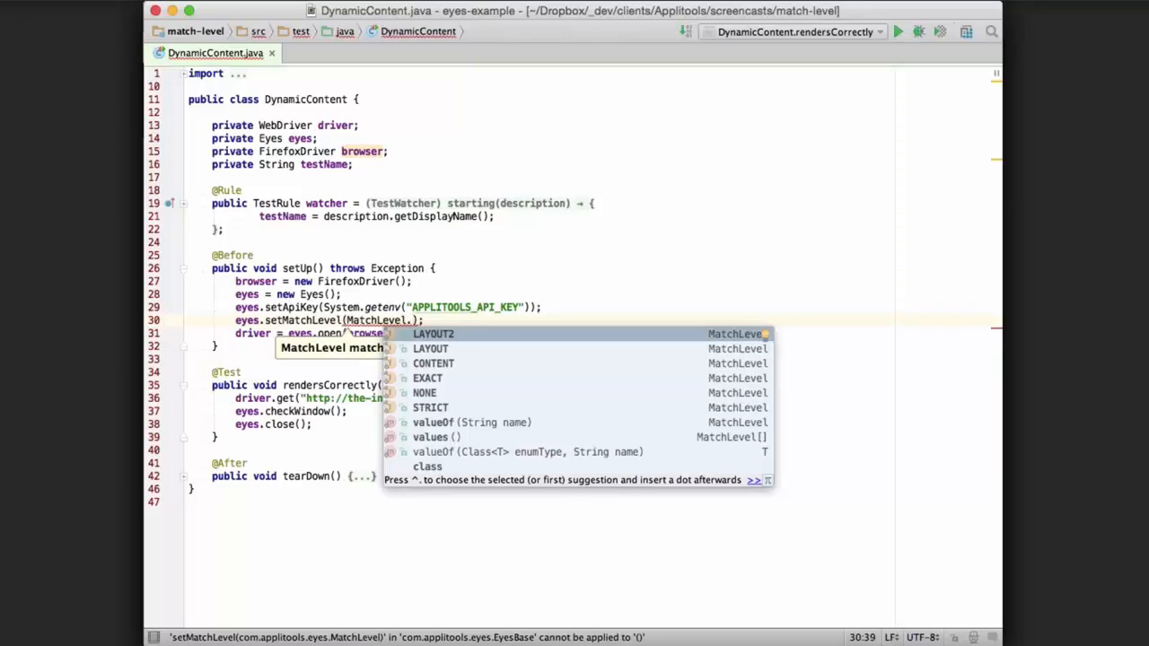
{"action": "key", "text": "Down"}
{"action": "key", "text": "Down"}
{"action": "key", "text": "Down"}
{"action": "key", "text": "Down"}
{"action": "key", "text": "Down"}
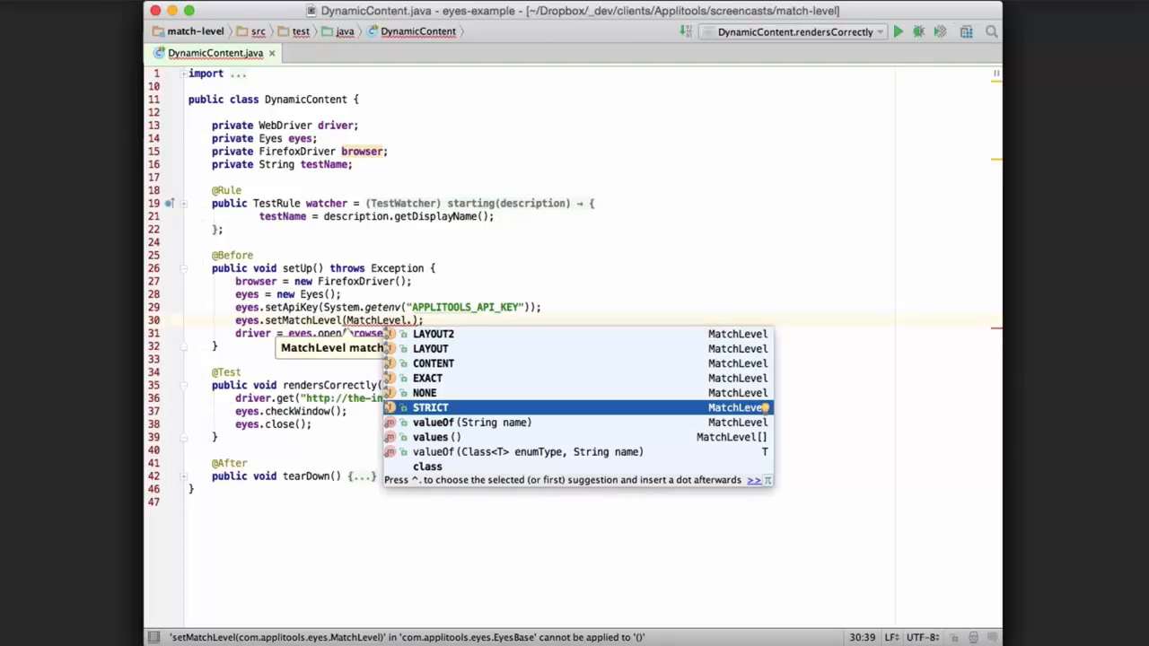
{"action": "key", "text": "Up"}
{"action": "key", "text": "Up"}
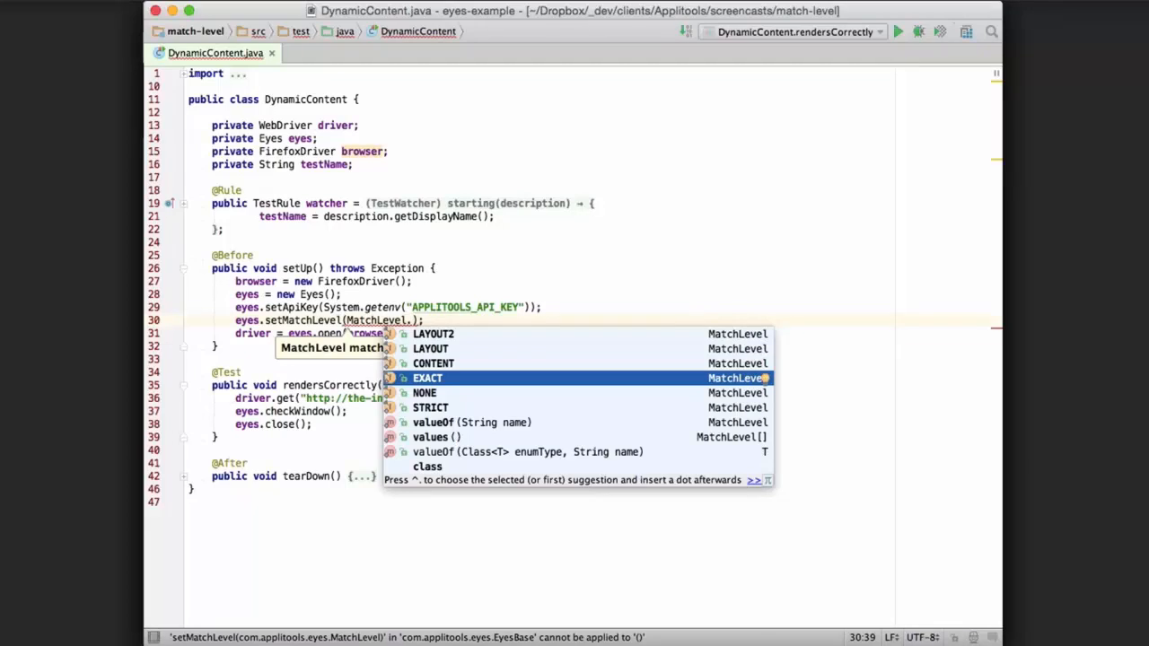
{"action": "key", "text": "Up"}
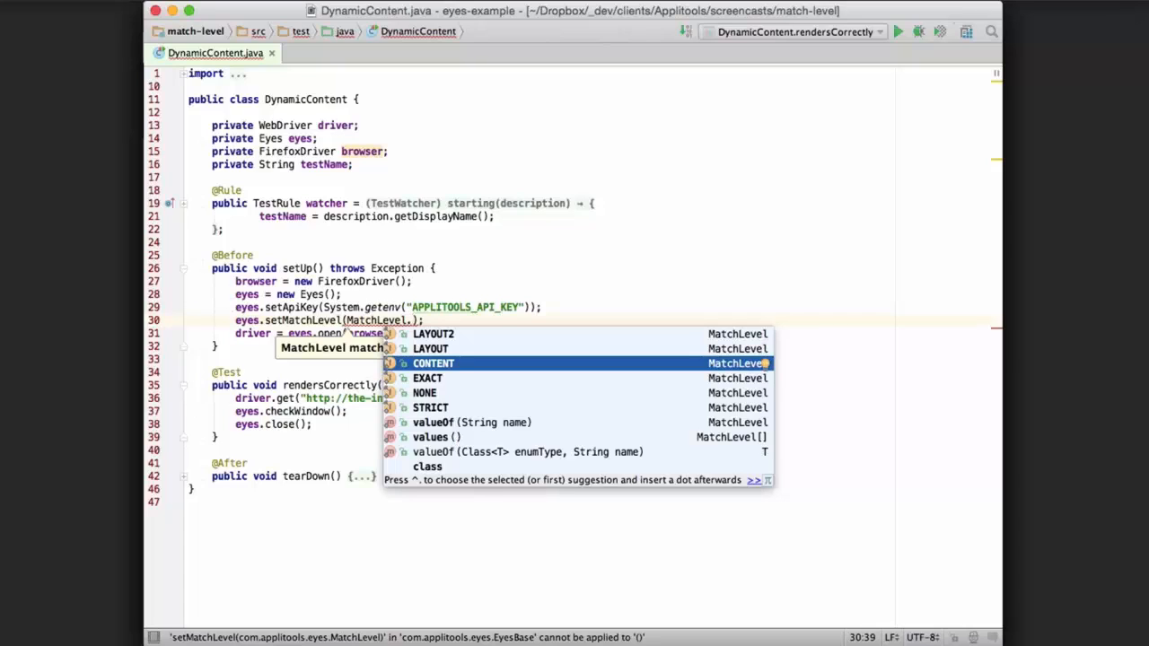
{"action": "key", "text": "Up"}
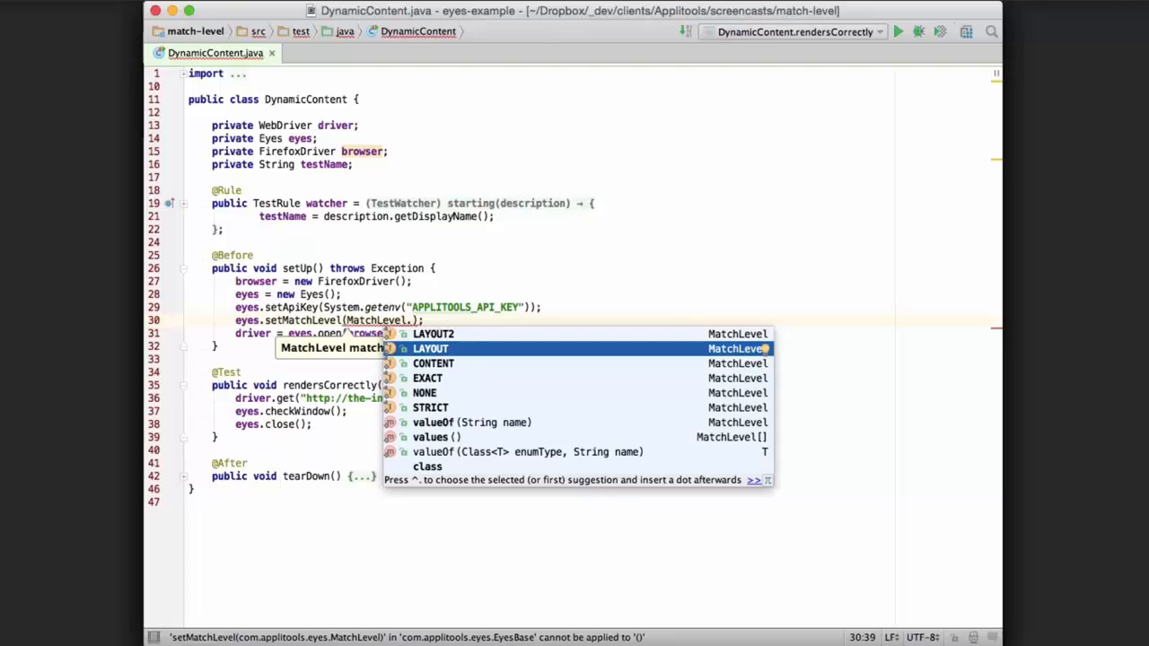
{"action": "key", "text": "Up"}
{"action": "key", "text": "Down"}
{"action": "key", "text": "Up"}
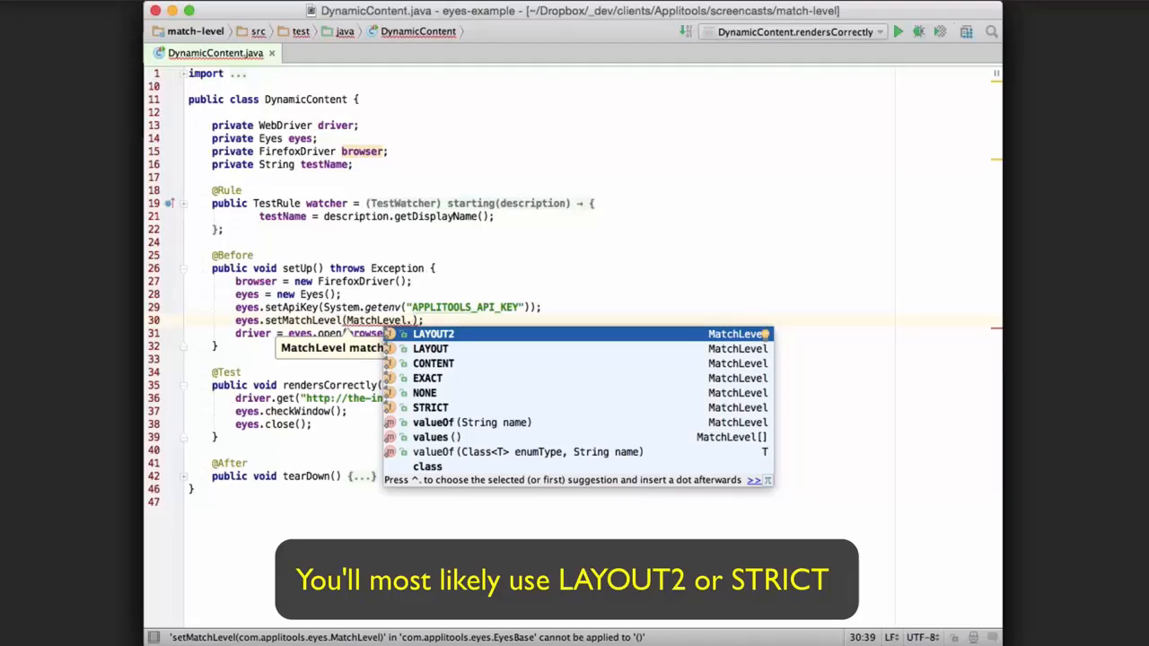
- Complete the argument as MatchLevel.LAYOUT2 and move down into the rendersCorrectly test
{"action": "key", "text": "Return"}
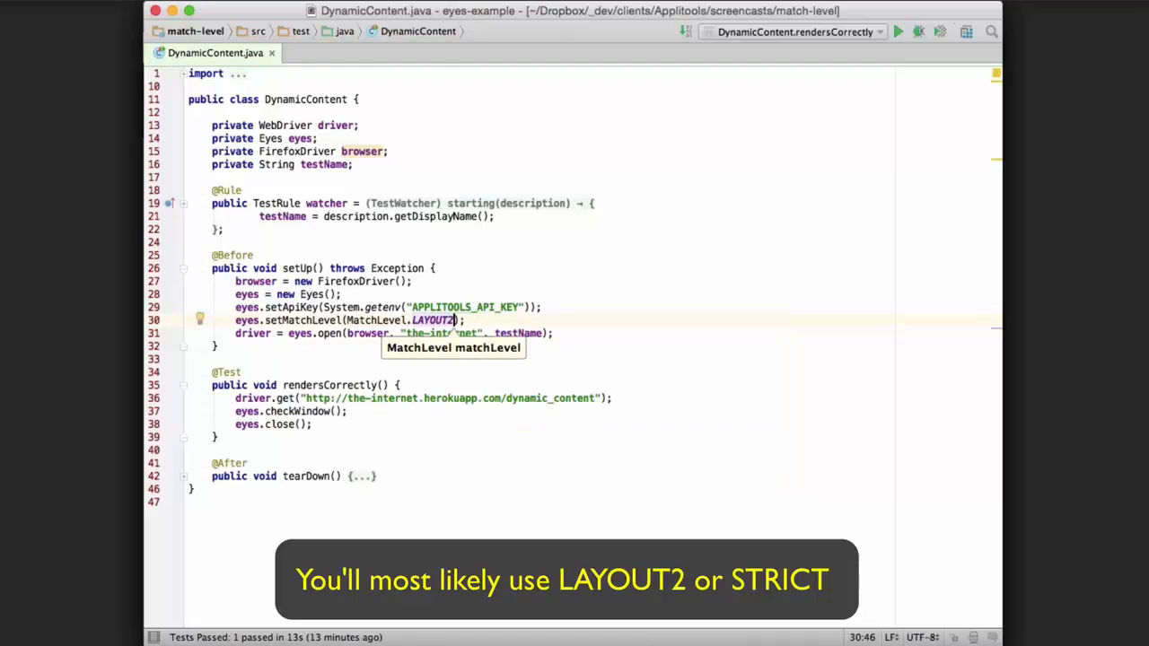
{"action": "key", "text": "Down"}
{"action": "key", "text": "Down"}
{"action": "key", "text": "Down"}
{"action": "key", "text": "Down"}
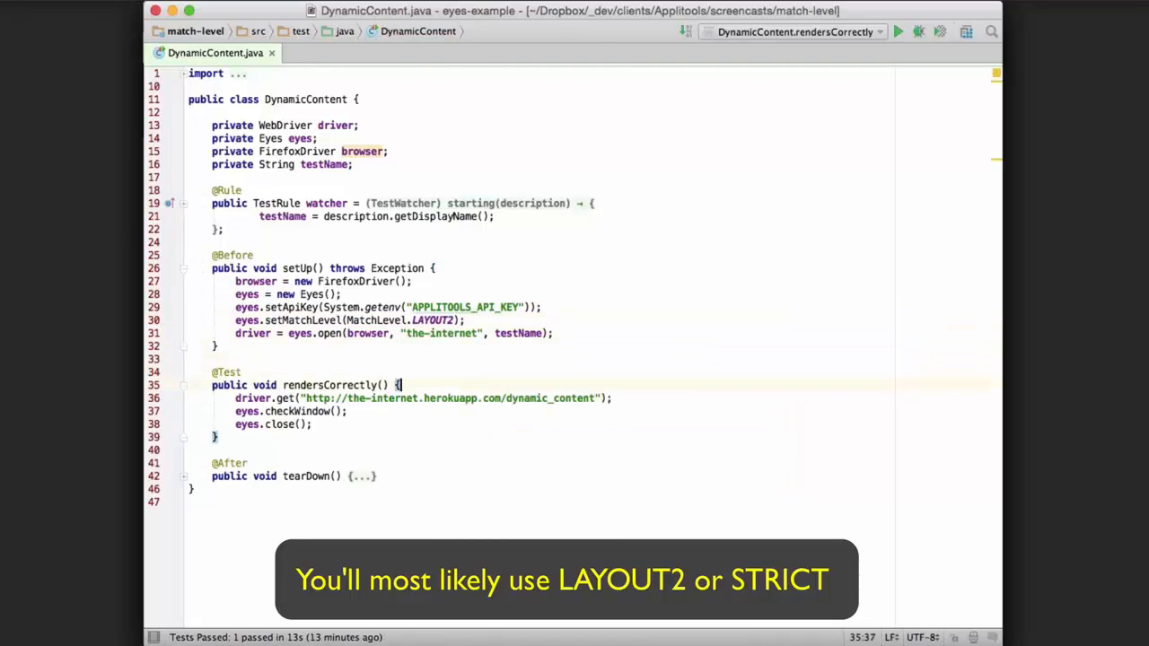
{"action": "key", "text": "Down"}
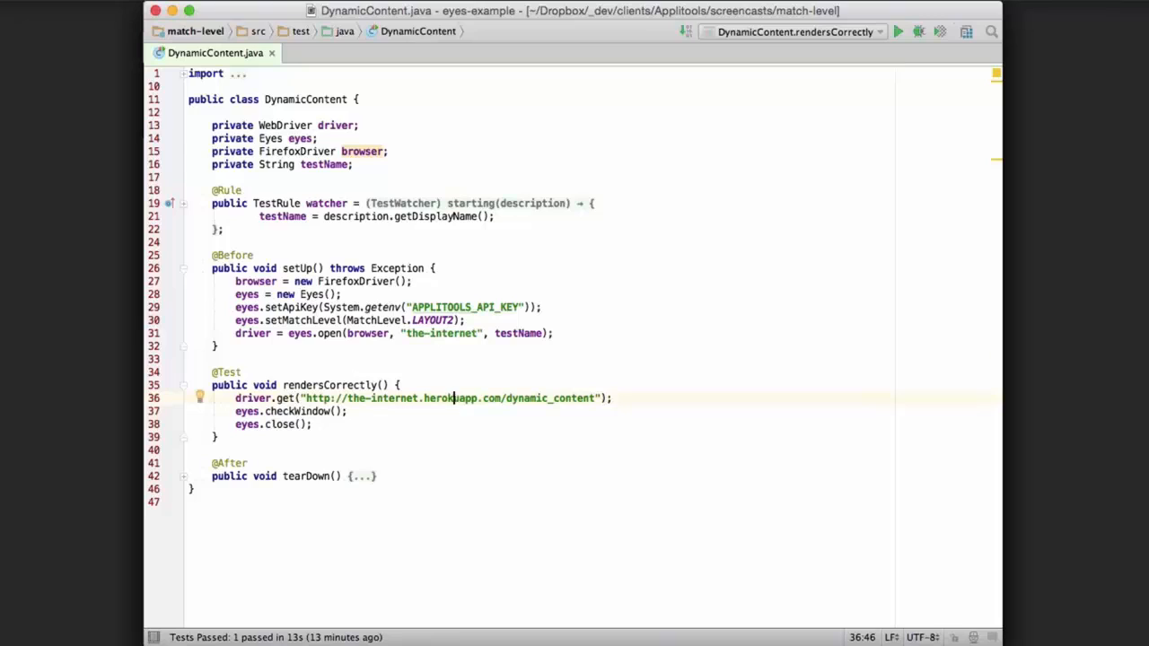
{"action": "key", "text": "Left"}
- Run the rendersCorrectly test and switch over to the Applitools dashboard
{"action": "key", "text": "ctrl+r"}
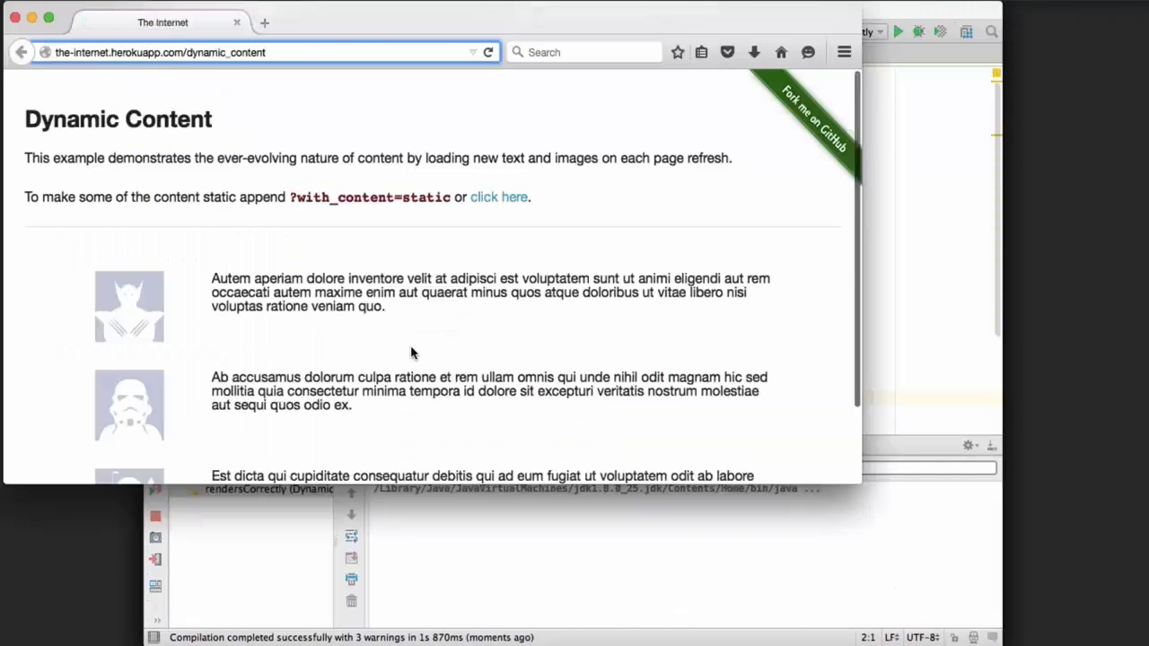
{"action": "key", "text": "super+Tab"}
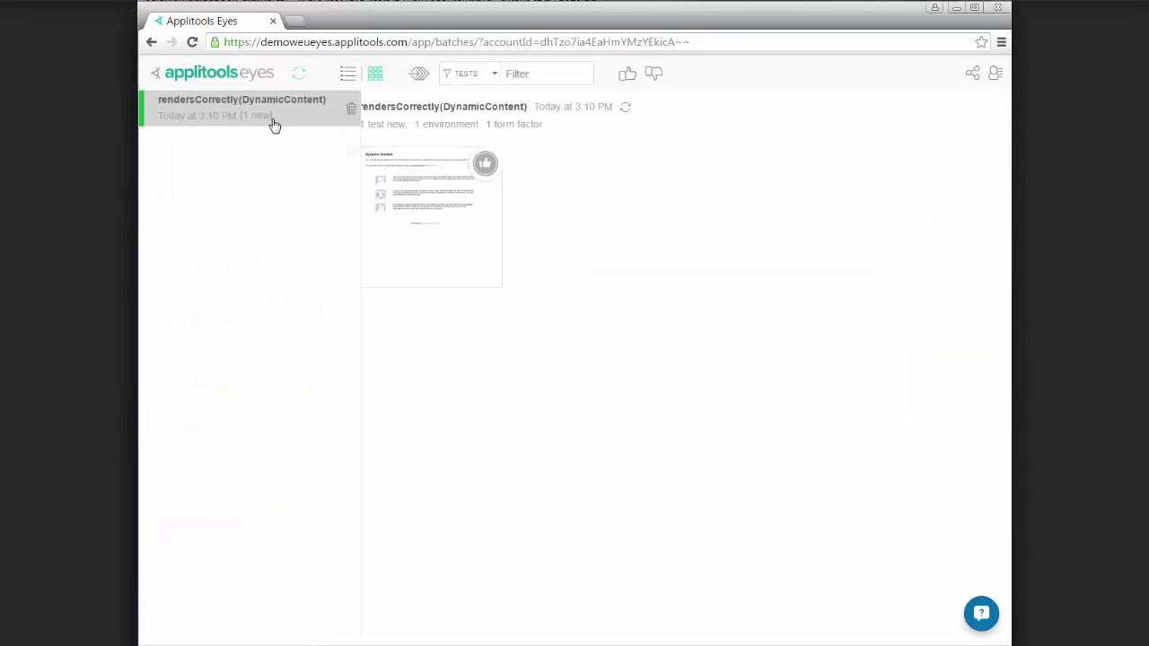
- Refresh the batches, open the newest rendersCorrectly comparison and zoom the screenshots in twice
{"action": "left_click", "coordinate": [300, 77]}
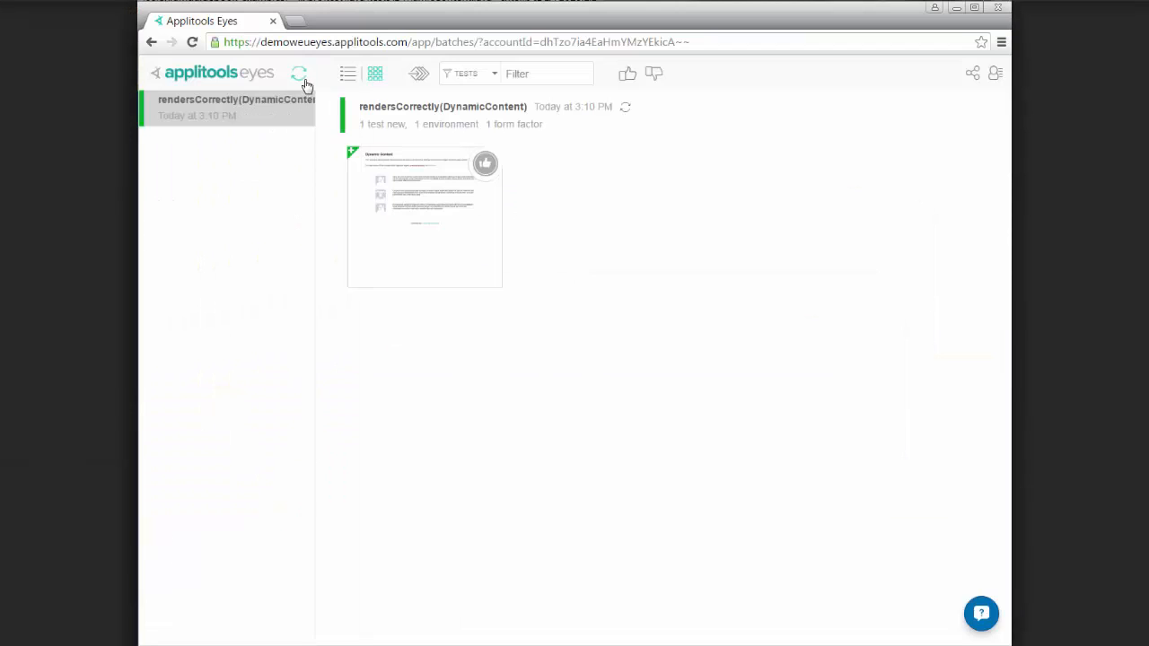
{"action": "left_click", "coordinate": [408, 188]}
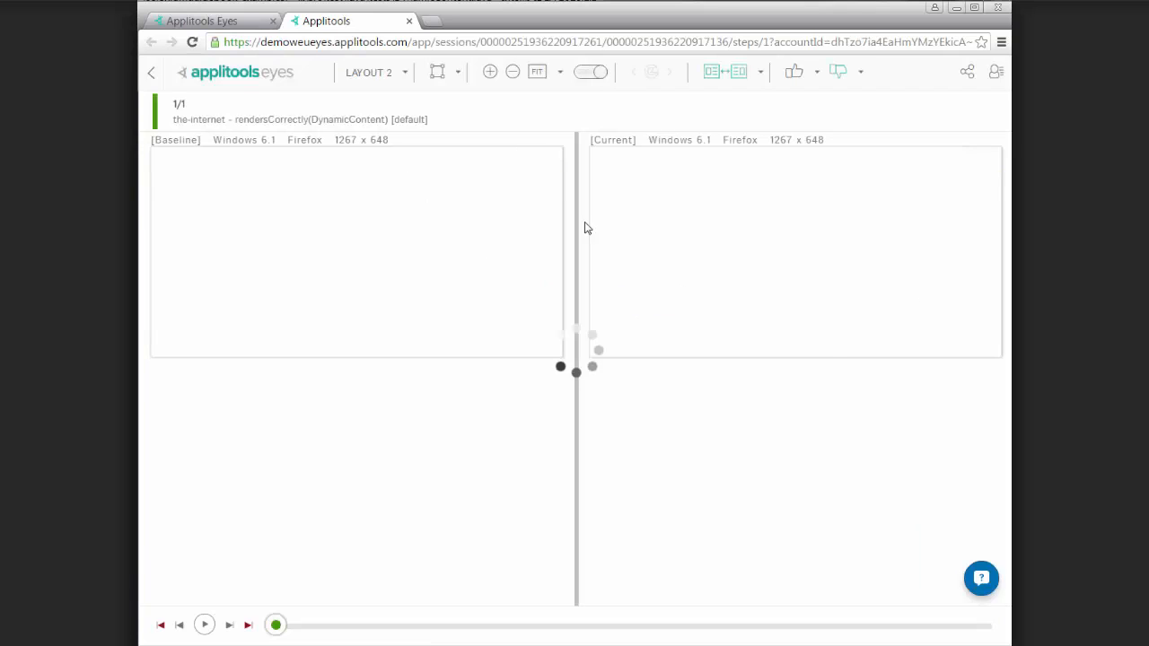
{"action": "left_click", "coordinate": [485, 78]}
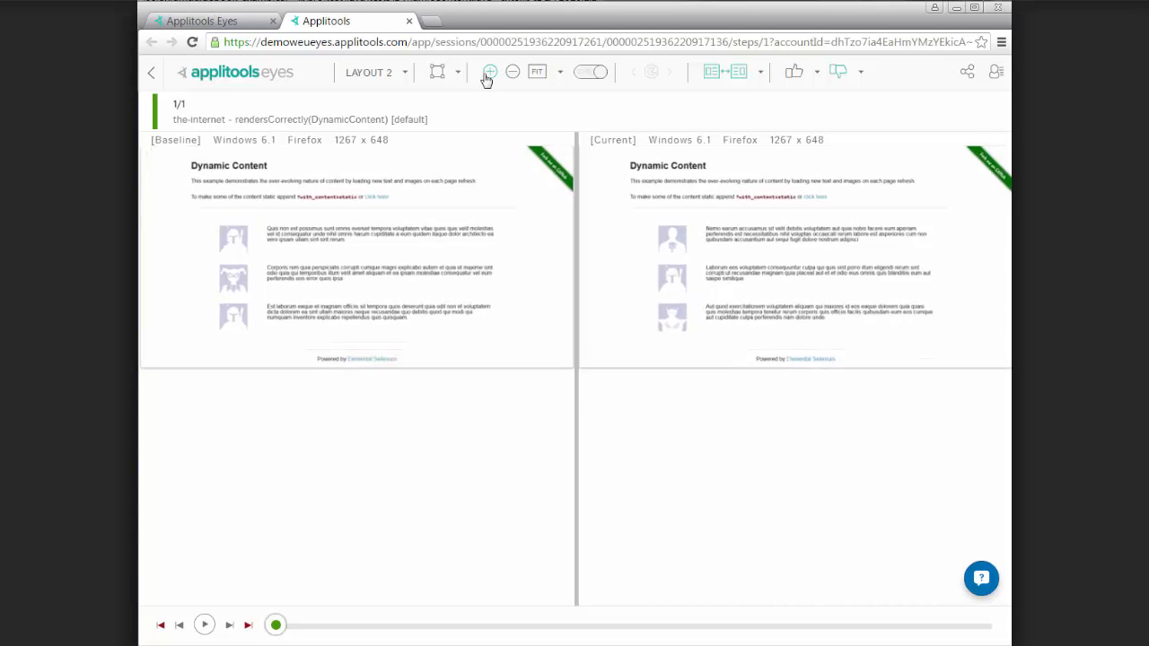
{"action": "left_click", "coordinate": [485, 77]}
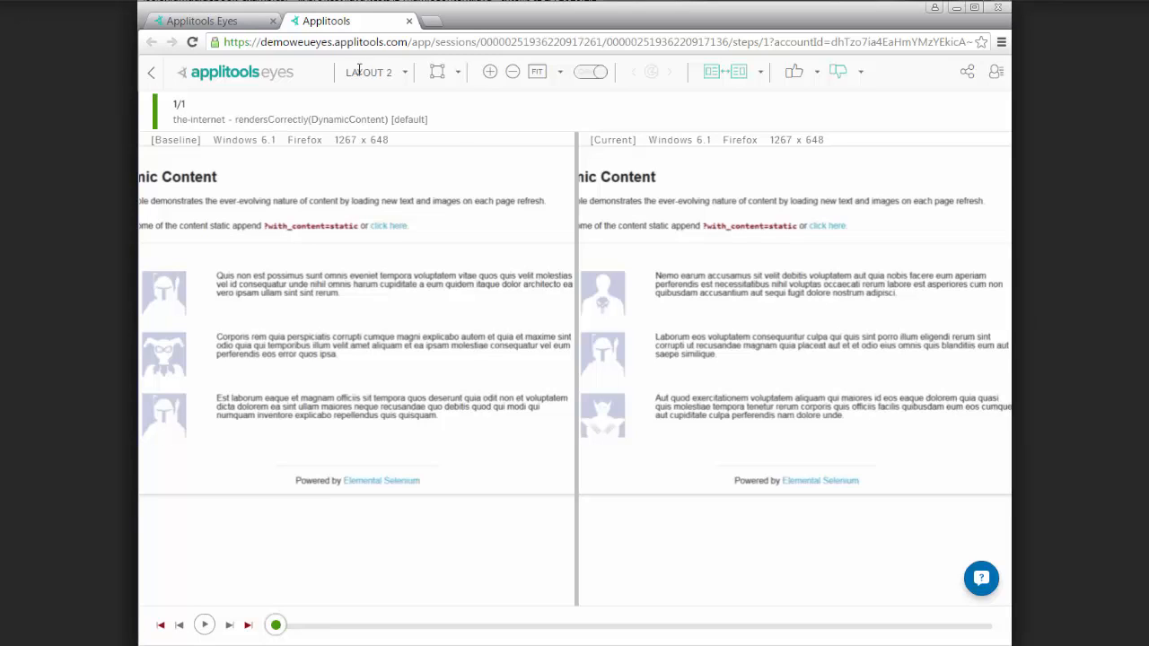
- Re-check the comparison under the Layout and then Content match levels
{"action": "left_click", "coordinate": [404, 72]}
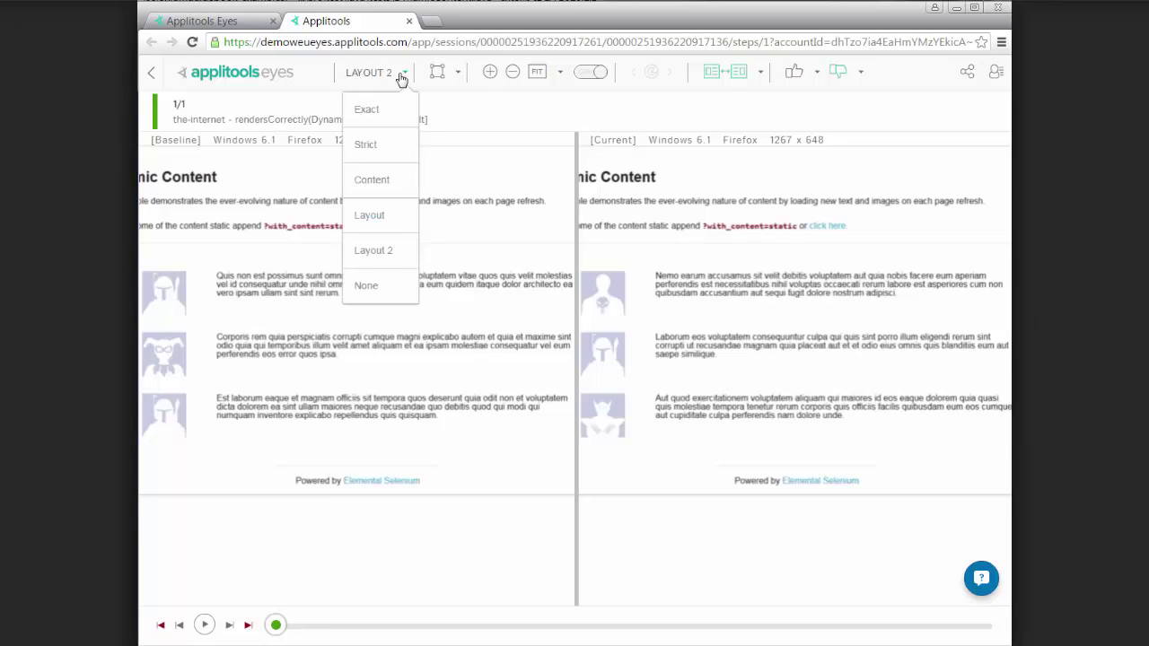
{"action": "left_click", "coordinate": [386, 216]}
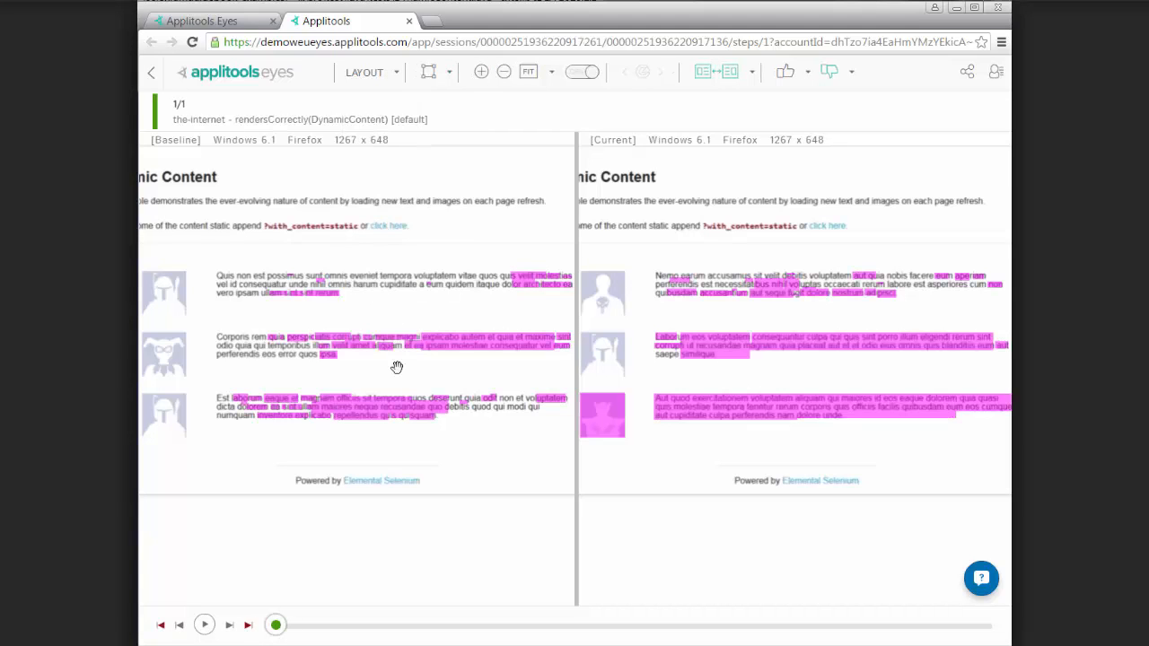
{"action": "left_click", "coordinate": [394, 76]}
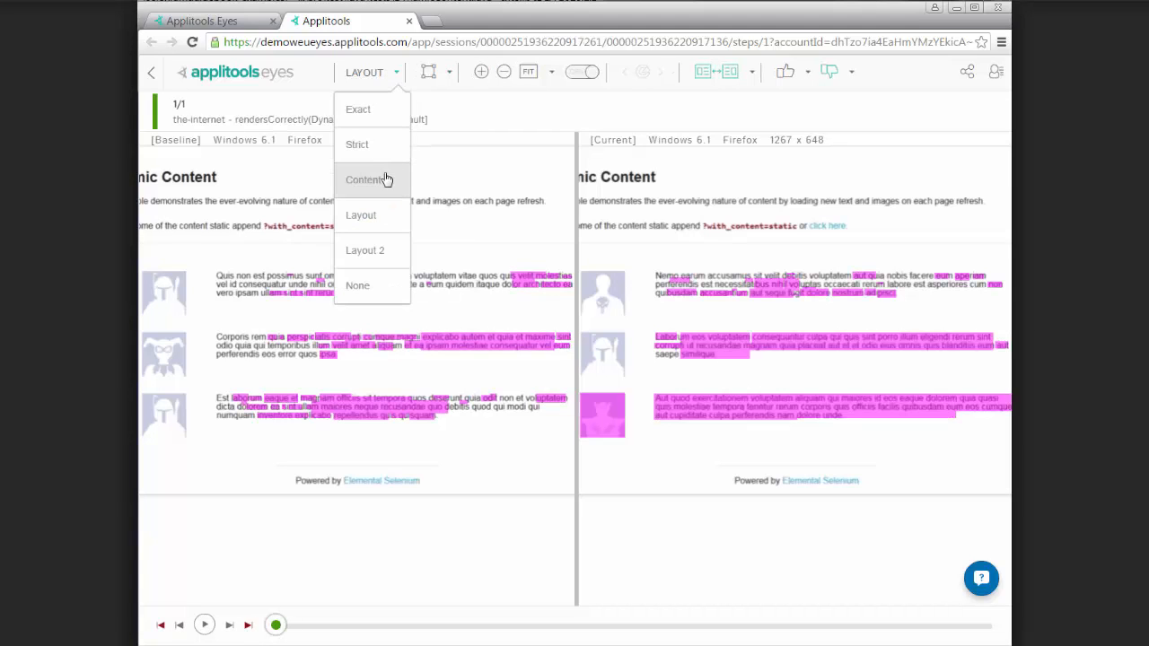
{"action": "left_click", "coordinate": [384, 179]}
- Re-check it under Exact and finally Strict, which flag the content differences
{"action": "left_click", "coordinate": [403, 75]}
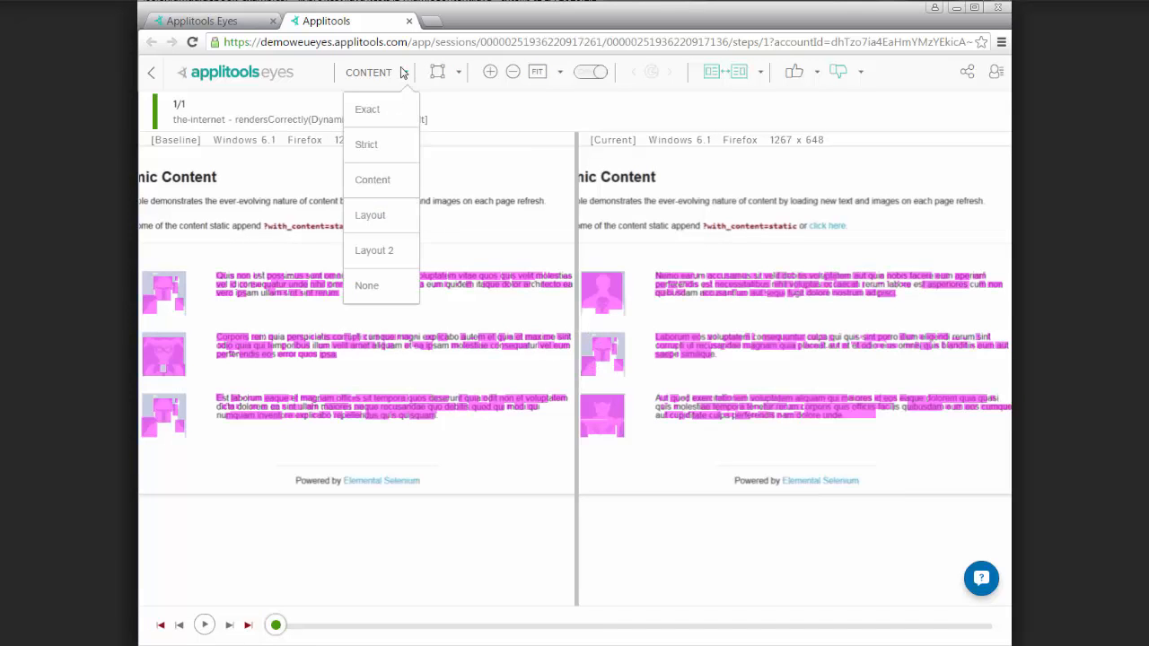
{"action": "left_click", "coordinate": [393, 111]}
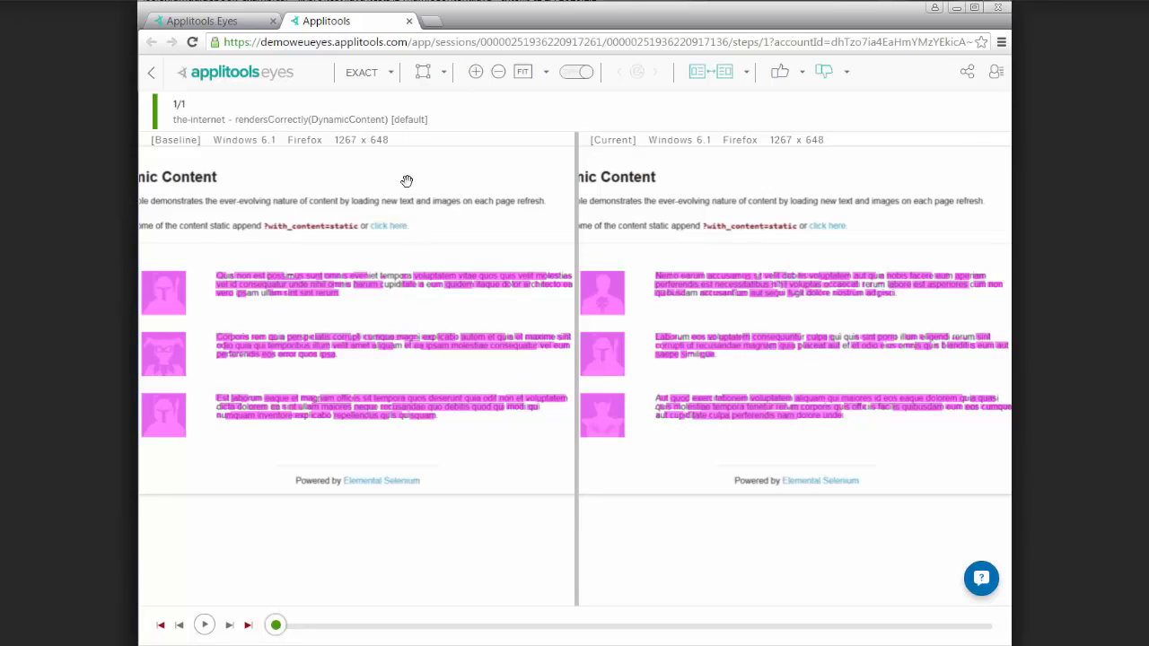
{"action": "left_click", "coordinate": [379, 75]}
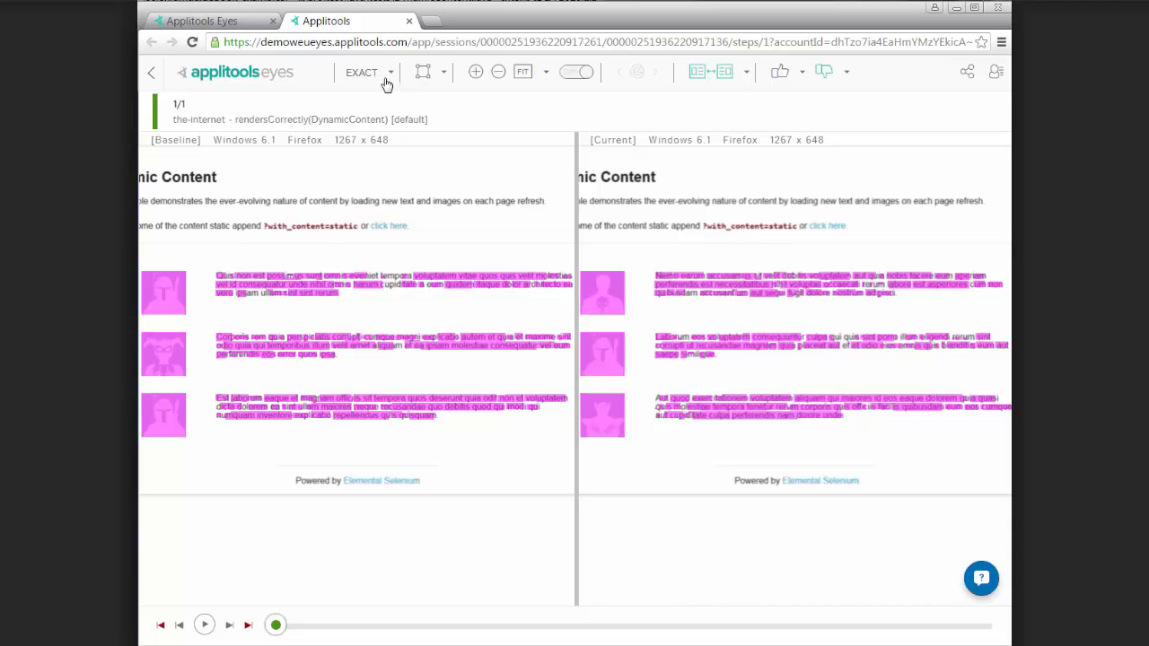
{"action": "left_click", "coordinate": [380, 77]}
{"action": "left_click", "coordinate": [378, 144]}
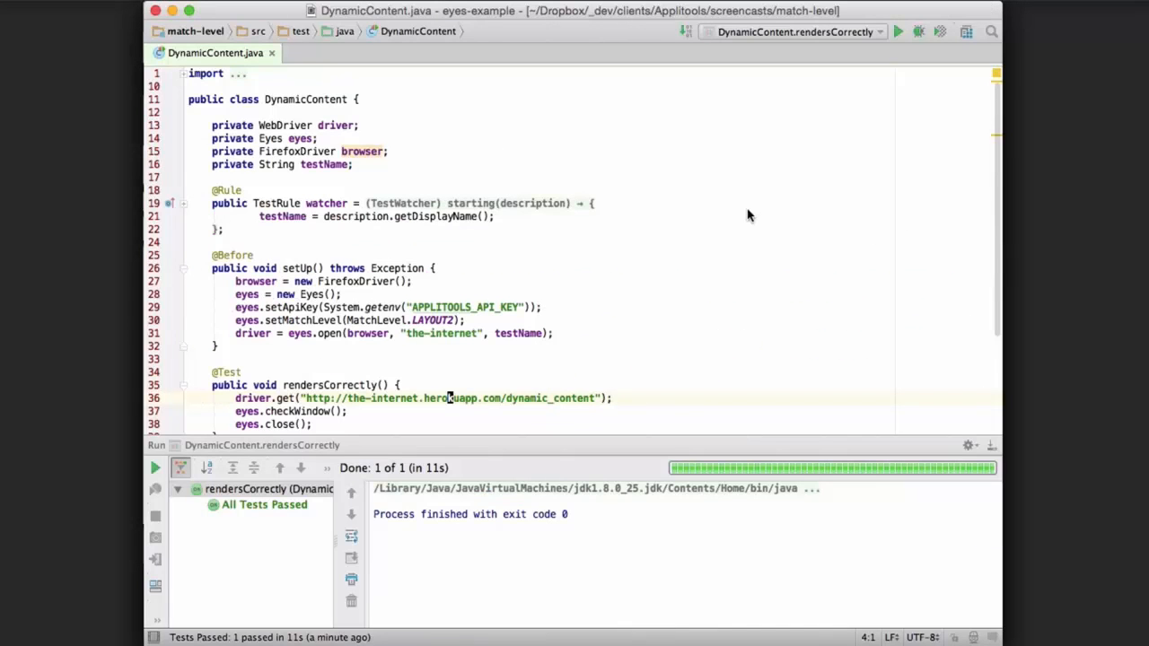
{"action": "left_click", "coordinate": [441, 333]}
{"action": "triple_click", "coordinate": [440, 321]}
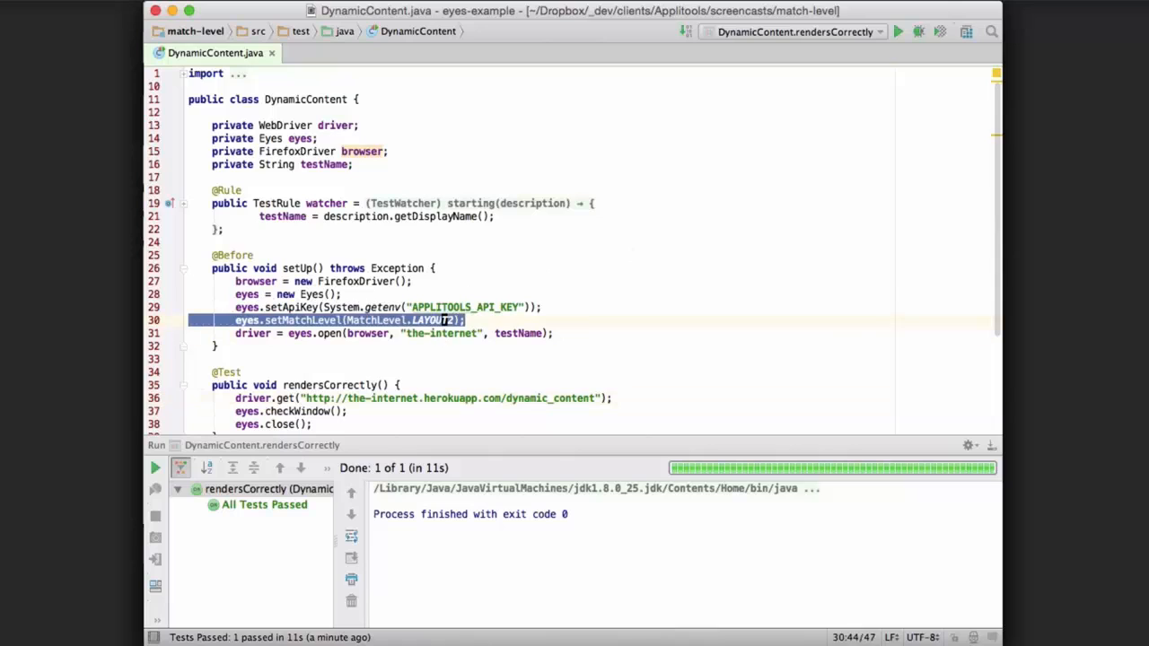